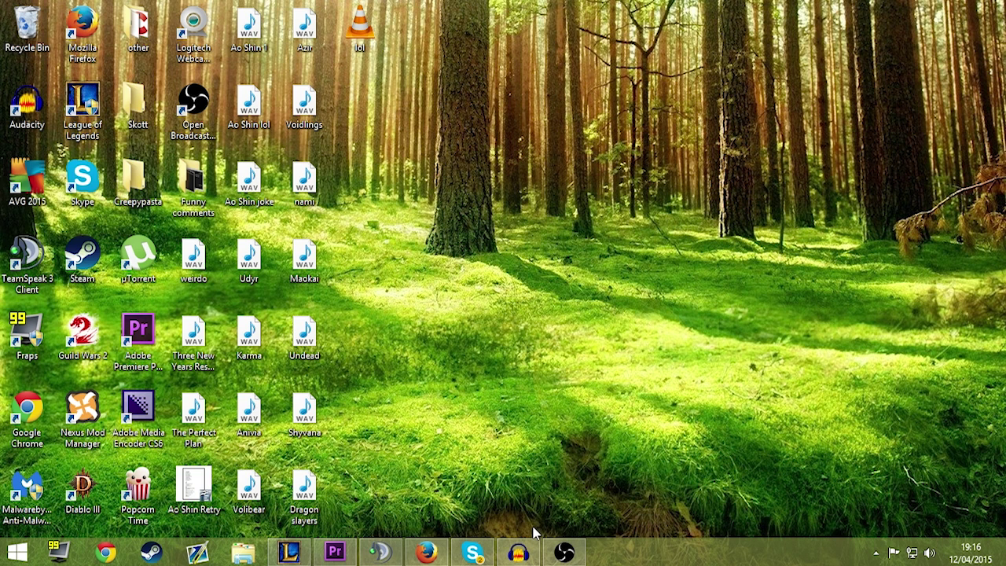
Bring up the Ao Shin 1 window preview from the Audacity taskbar button
{"action": "mouse_move", "coordinate": [518, 552]}
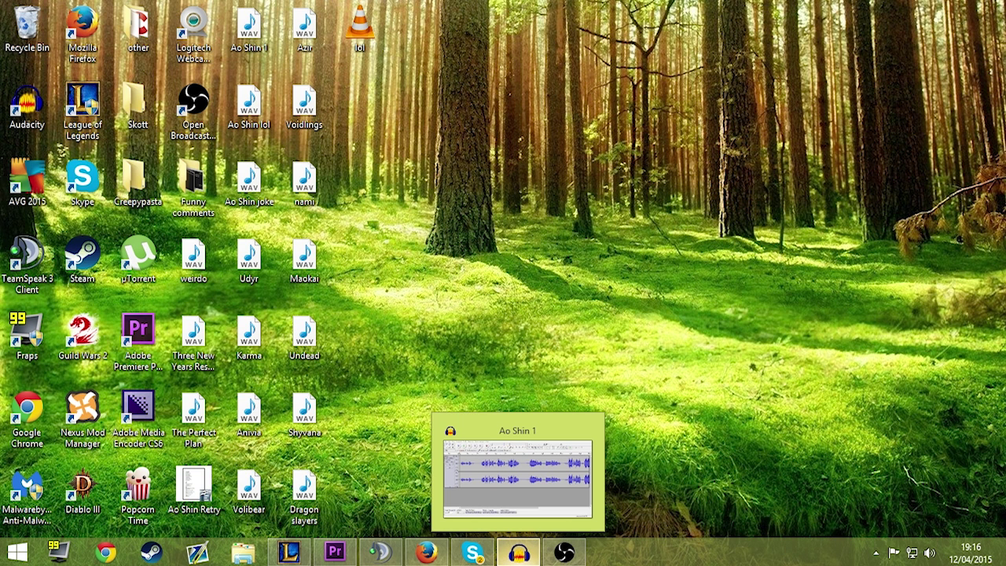
Restore the Ao Shin 1 window, play it back briefly, then select all audio
{"action": "left_click", "coordinate": [519, 552]}
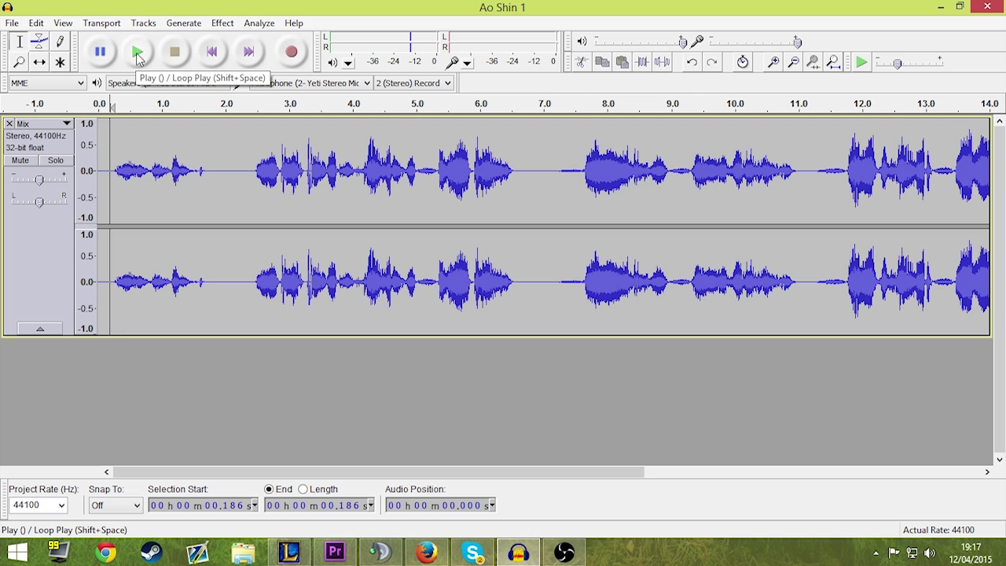
{"action": "left_click", "coordinate": [137, 57]}
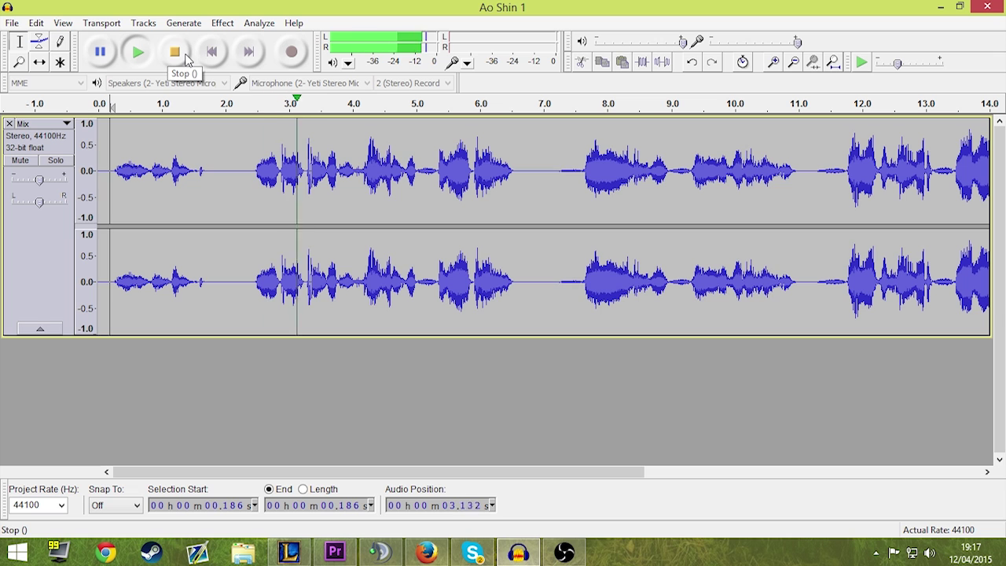
{"action": "left_click", "coordinate": [185, 57]}
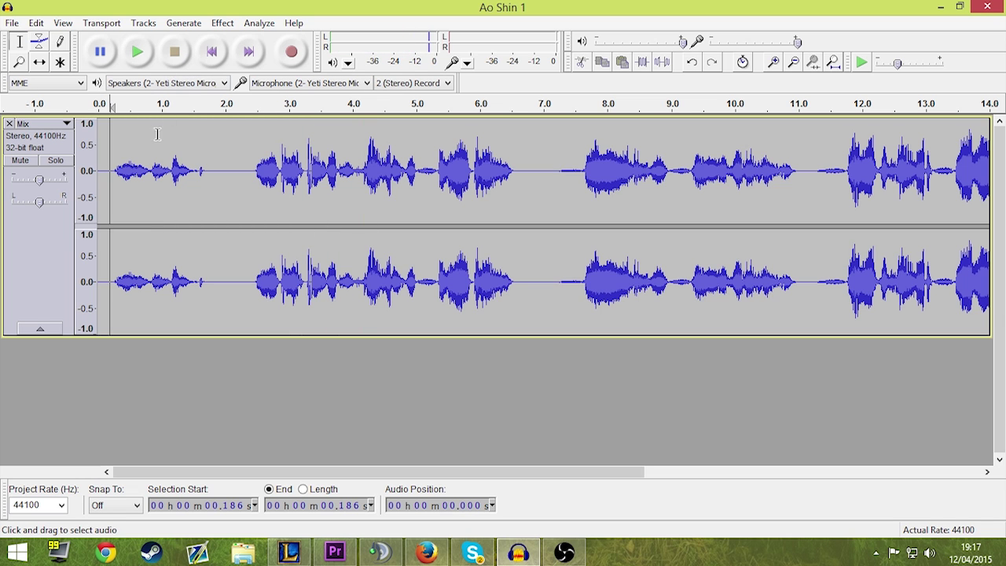
{"action": "key", "text": "ctrl+a"}
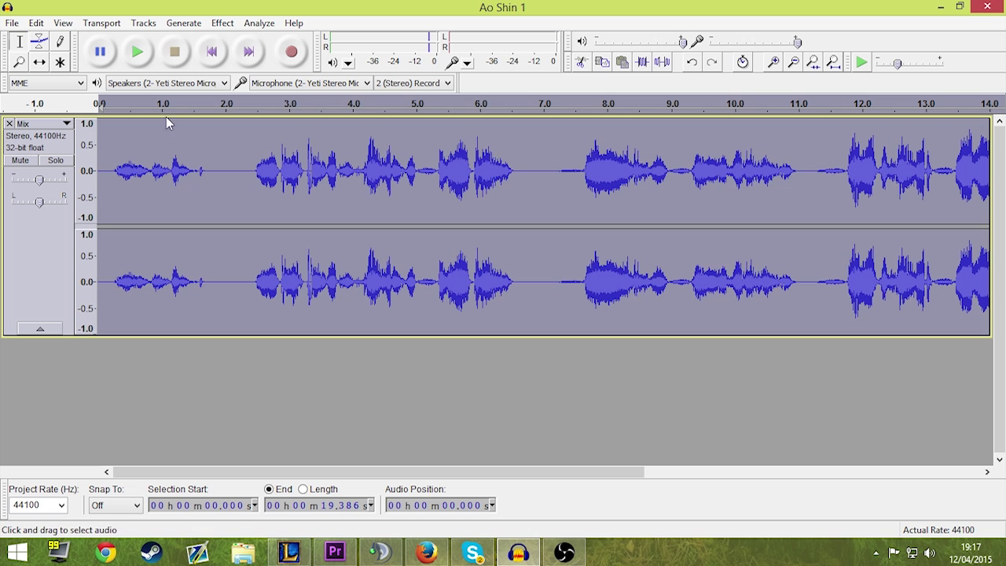
Apply the Compressor effect to the whole recording
{"action": "left_click", "coordinate": [217, 22]}
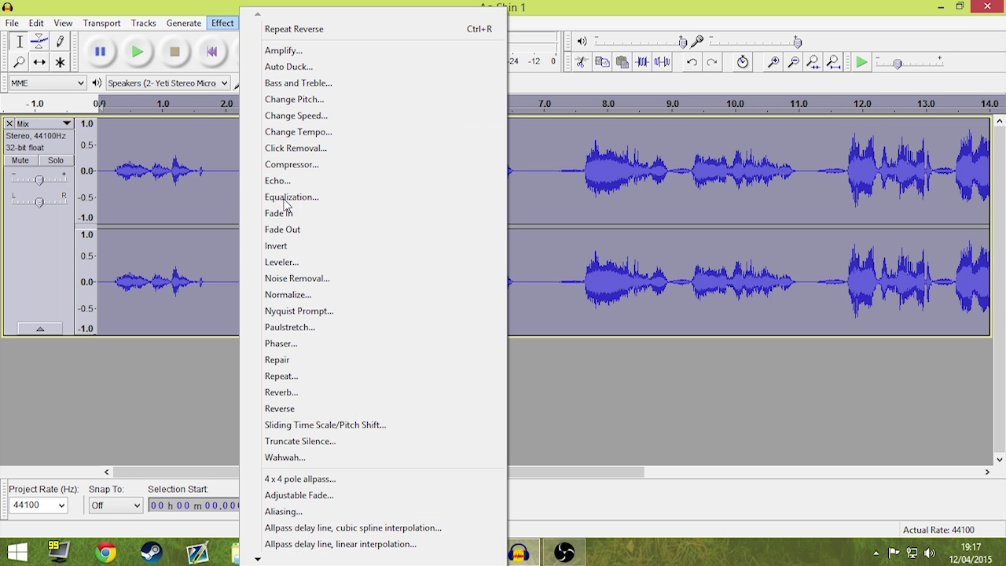
{"action": "left_click", "coordinate": [316, 163]}
{"action": "left_click", "coordinate": [586, 432]}
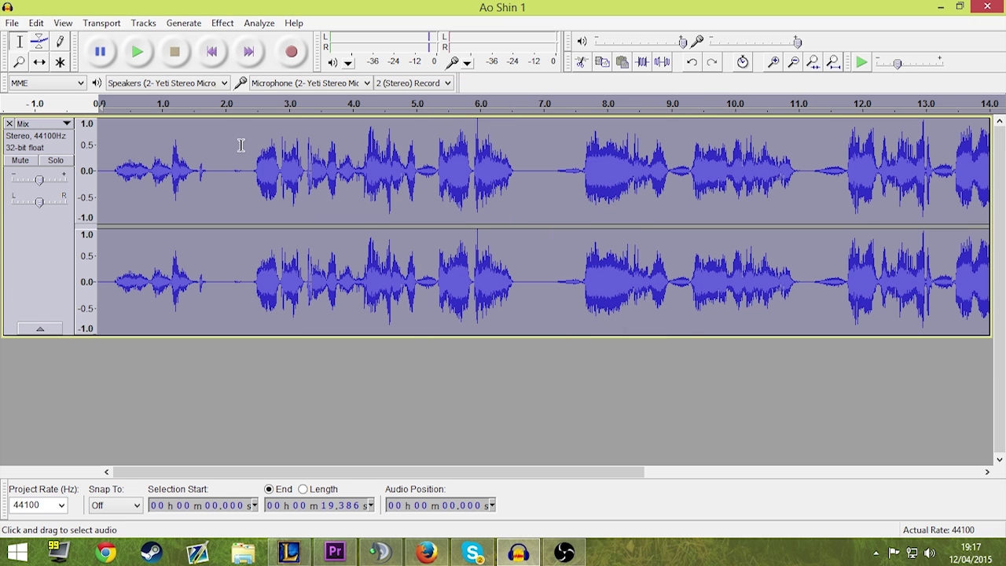
Capture a Noise Removal profile from the quiet gap around 2 seconds
{"action": "left_click_drag", "start_coordinate": [245, 189], "coordinate": [217, 189]}
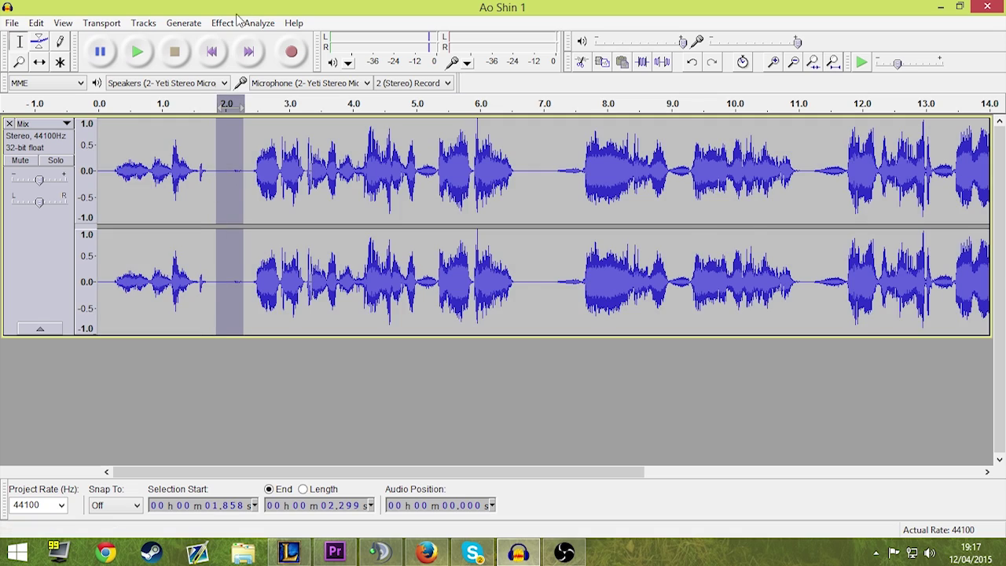
{"action": "key", "text": "super+Left"}
{"action": "key", "text": "super+Up"}
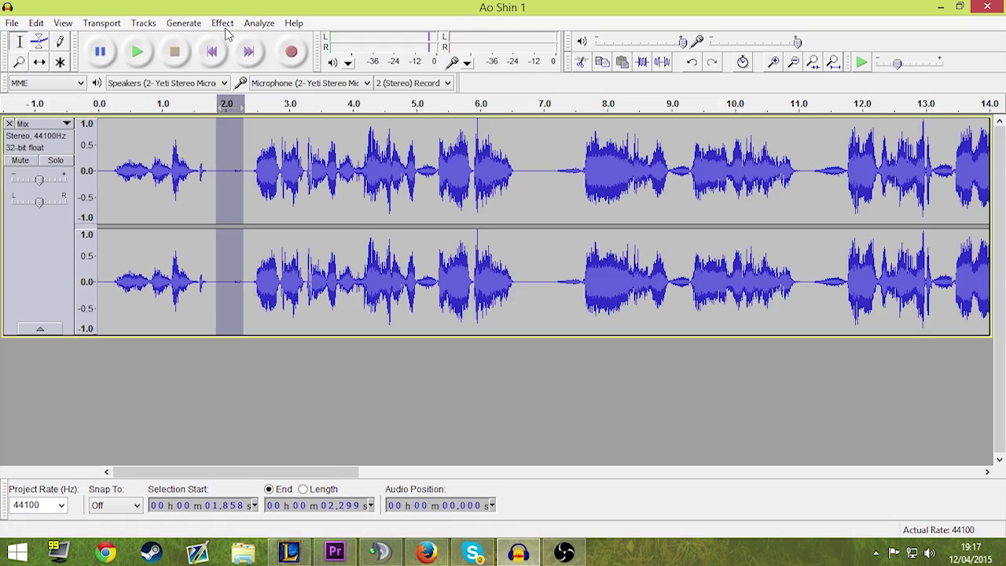
{"action": "left_click", "coordinate": [224, 22]}
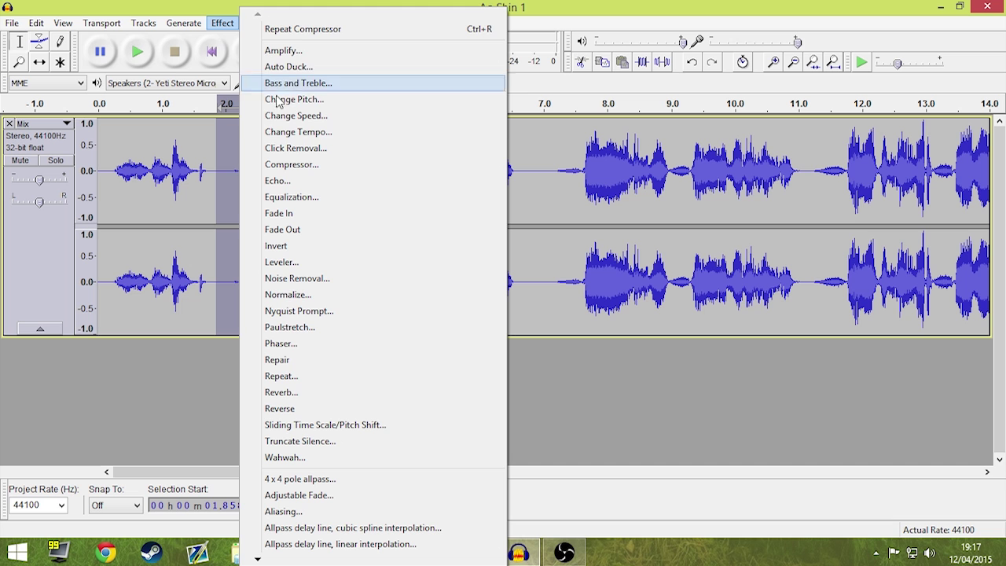
{"action": "left_click", "coordinate": [337, 280]}
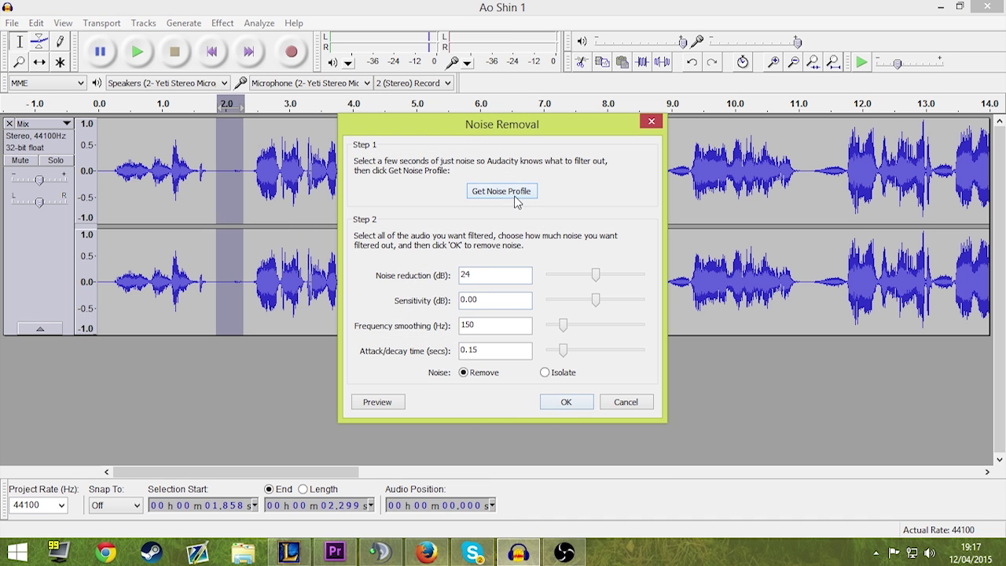
{"action": "left_click", "coordinate": [512, 196]}
Remove the noise from the whole track and play it back to check
{"action": "key", "text": "ctrl+a"}
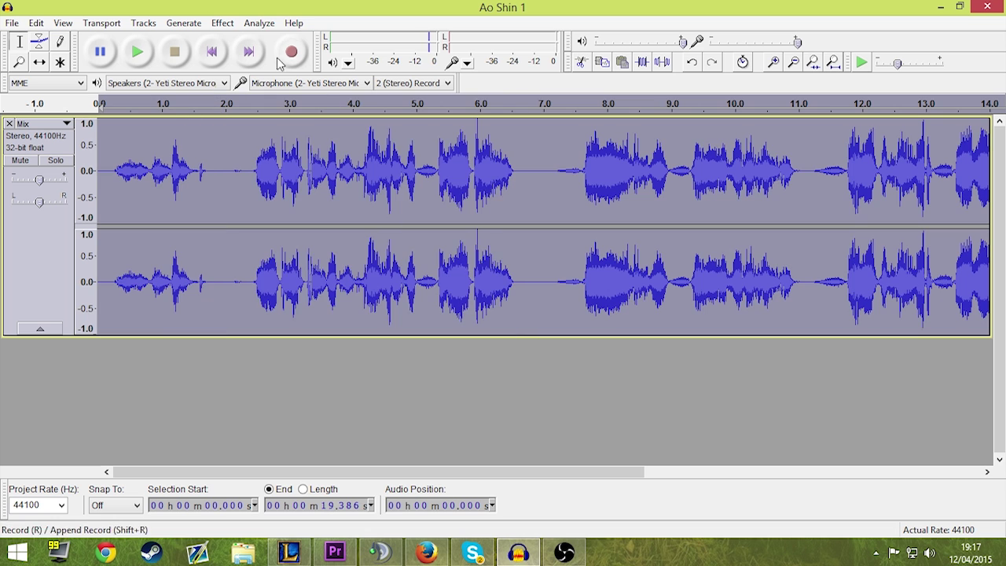
{"action": "left_click", "coordinate": [222, 23]}
{"action": "left_click", "coordinate": [323, 280]}
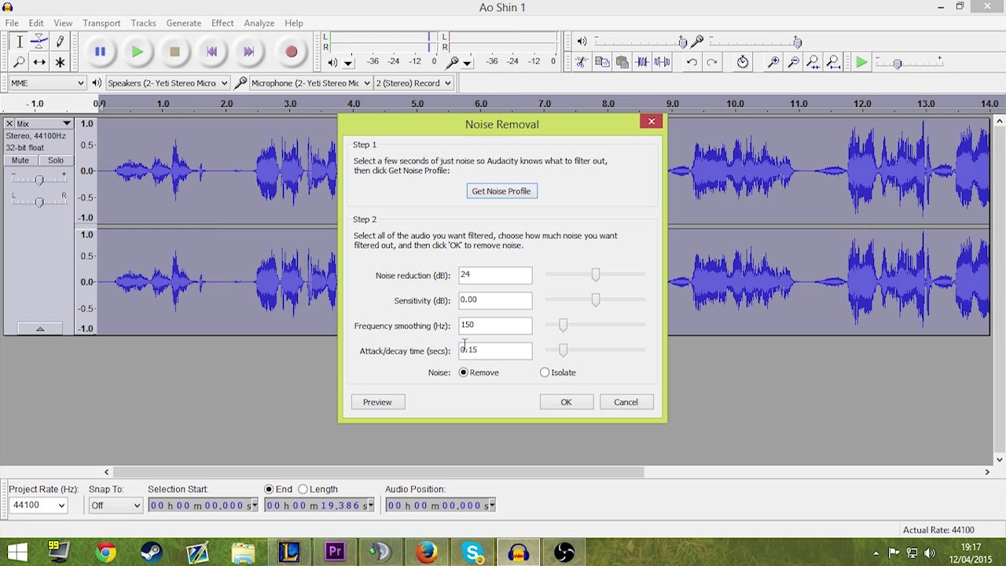
{"action": "left_click", "coordinate": [559, 405]}
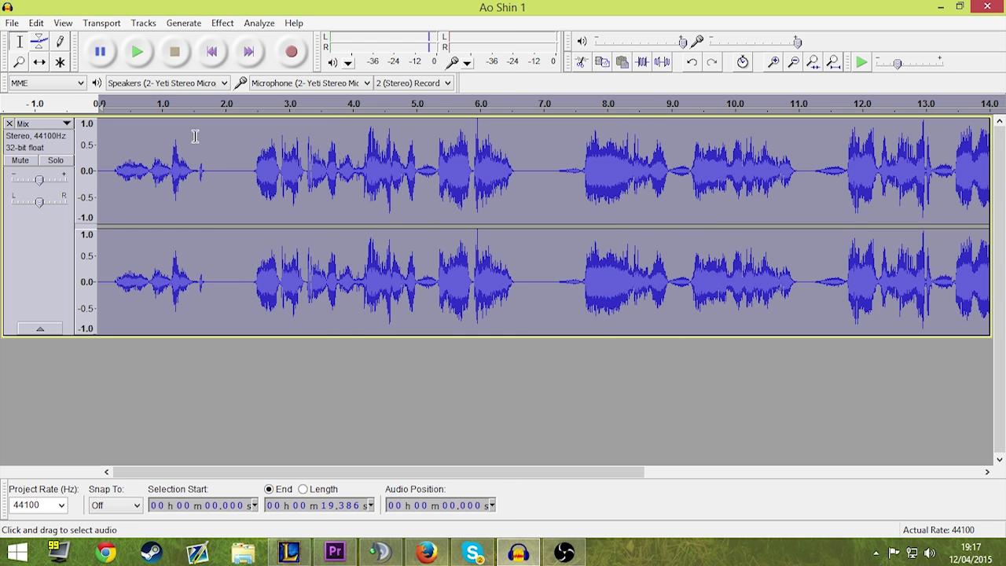
{"action": "left_click", "coordinate": [138, 51]}
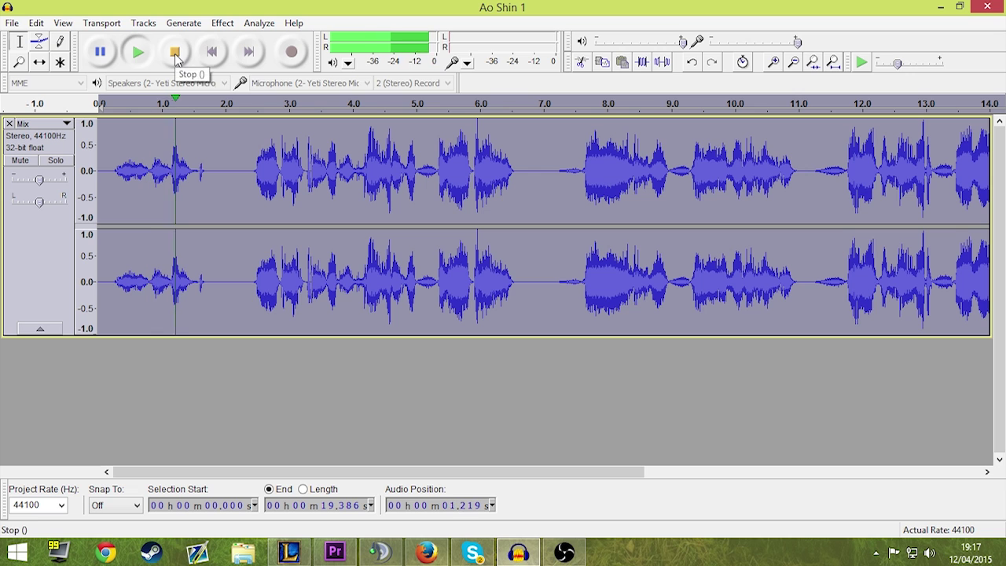
{"action": "left_click", "coordinate": [175, 53]}
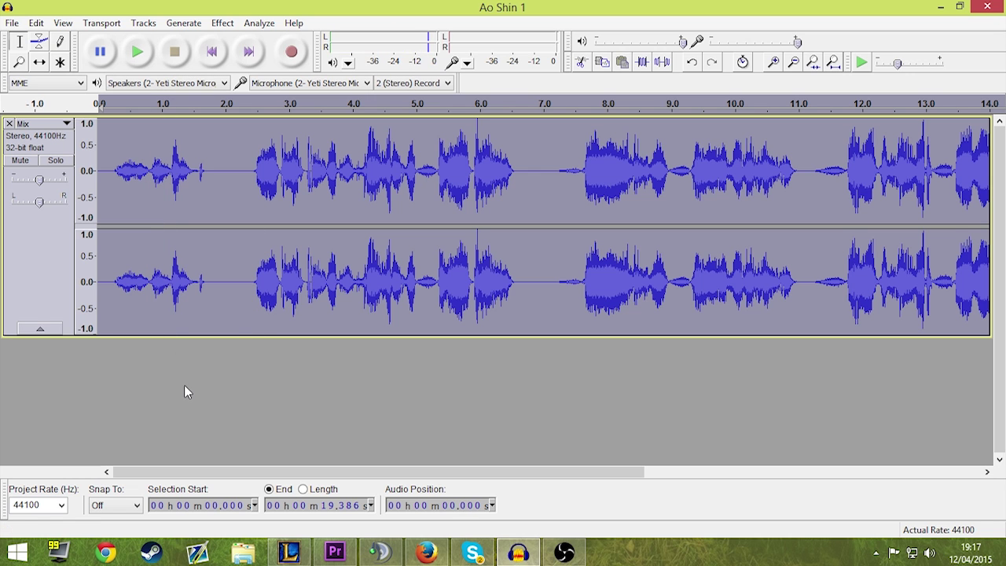
Lower the track's pitch by 4.52 semitones, from E5 to B4
{"action": "left_click", "coordinate": [223, 23]}
{"action": "left_click", "coordinate": [300, 99]}
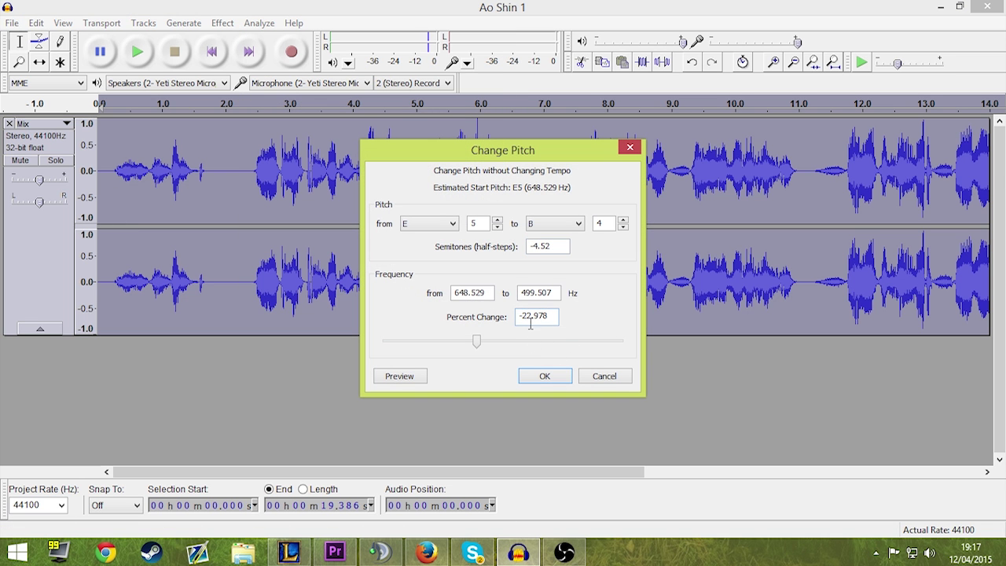
{"action": "left_click", "coordinate": [541, 375]}
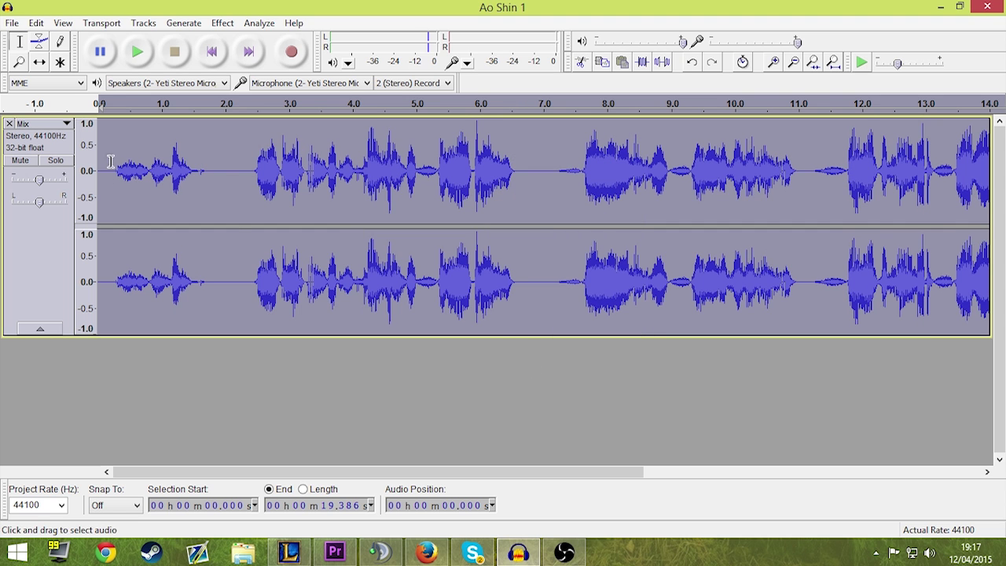
Duplicate the Mix track and keep only the original track selected
{"action": "left_click", "coordinate": [132, 25]}
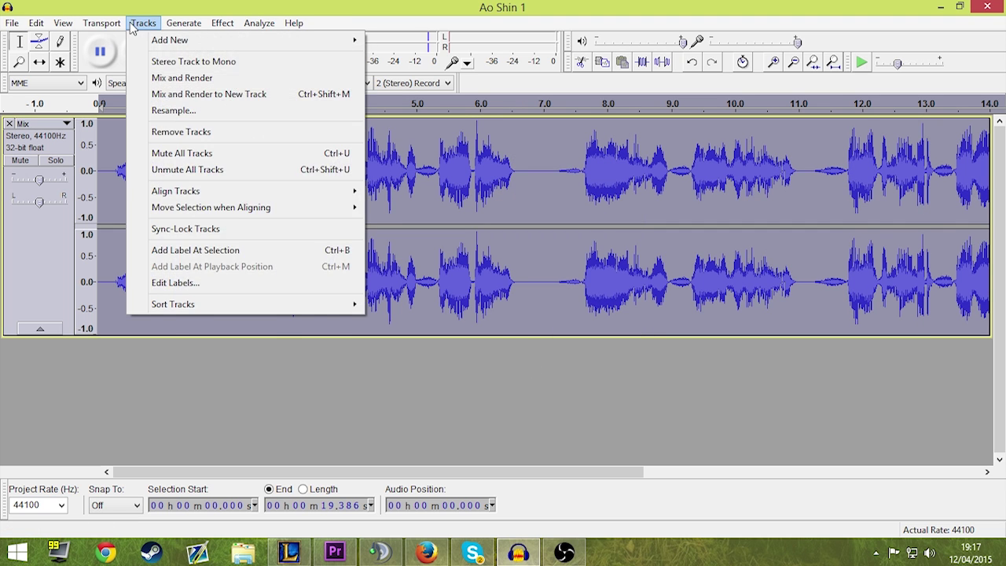
{"action": "mouse_move", "coordinate": [49, 26]}
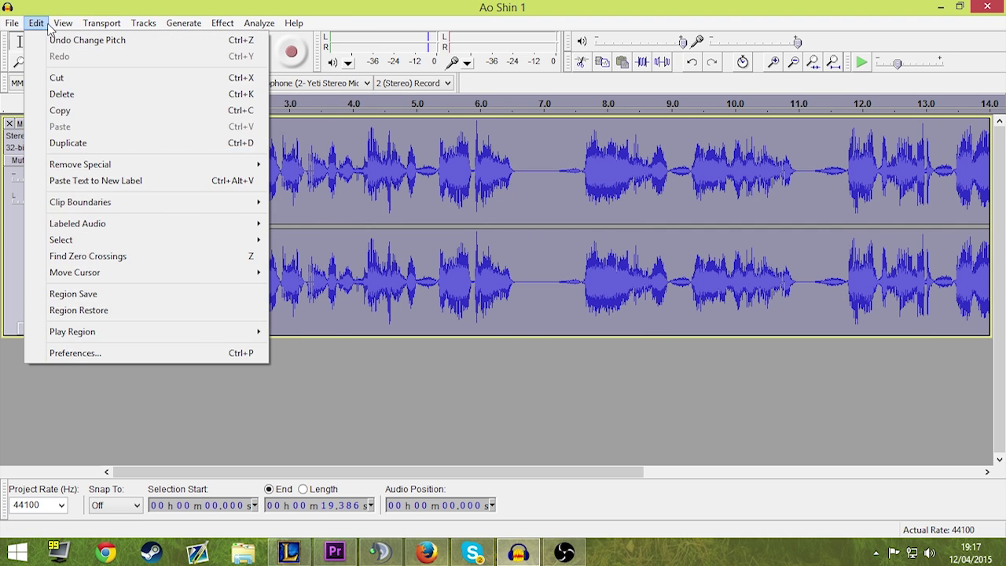
{"action": "left_click", "coordinate": [69, 143]}
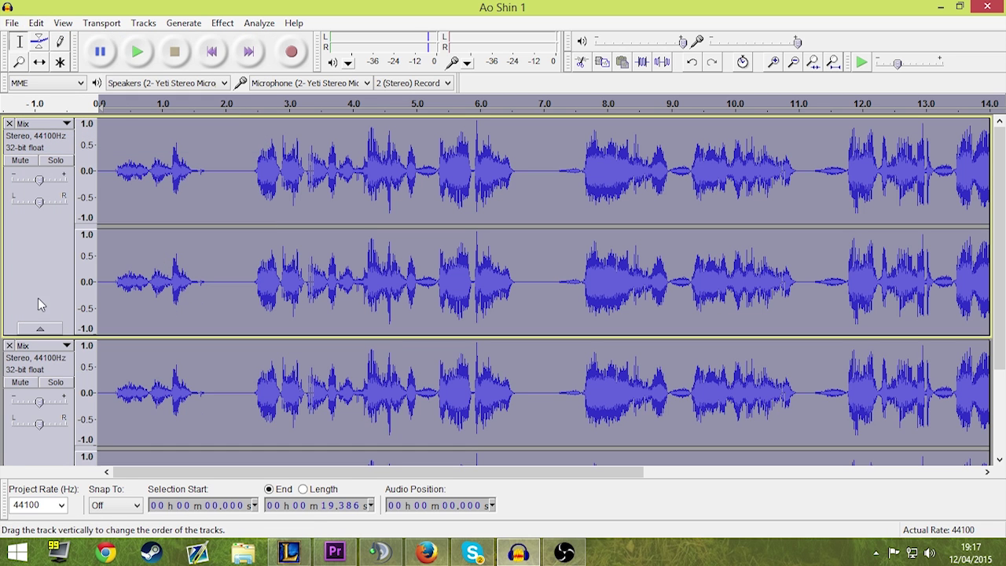
{"action": "left_click", "coordinate": [33, 258]}
{"action": "left_click", "coordinate": [223, 23]}
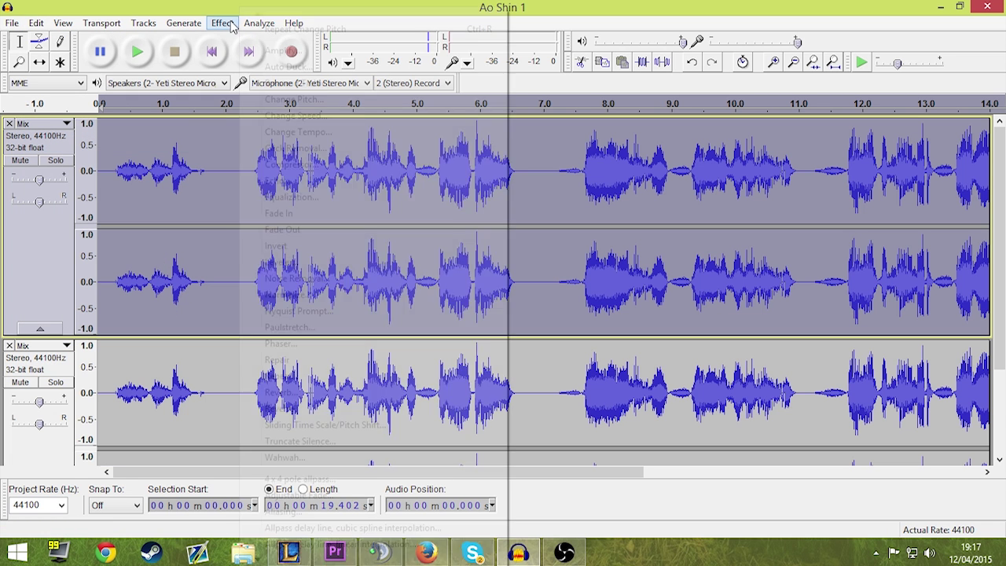
Add reverb (room 35%, reverberance 55%, damping 99%) to the top track, then select both tracks
{"action": "left_click", "coordinate": [296, 392]}
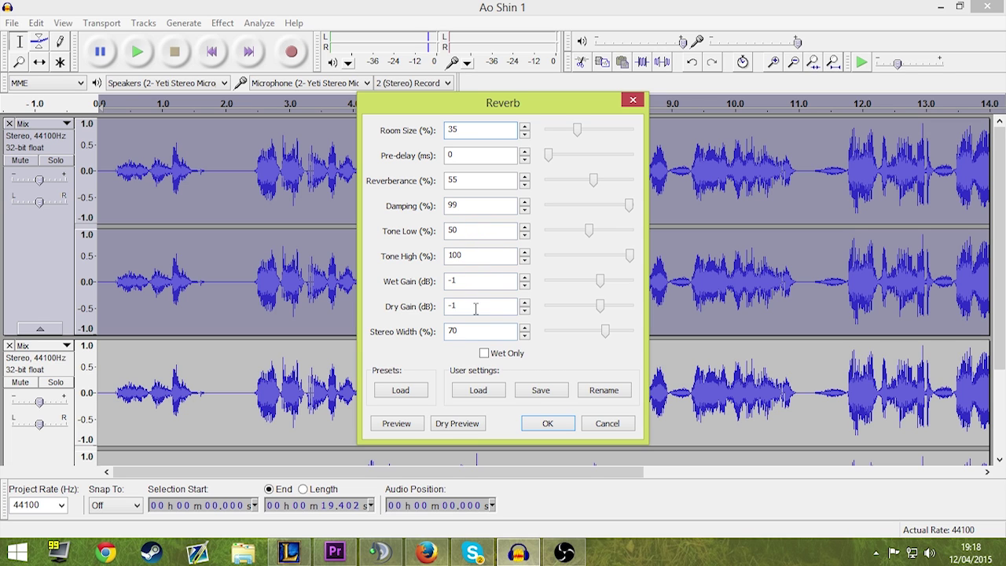
{"action": "left_click", "coordinate": [539, 425]}
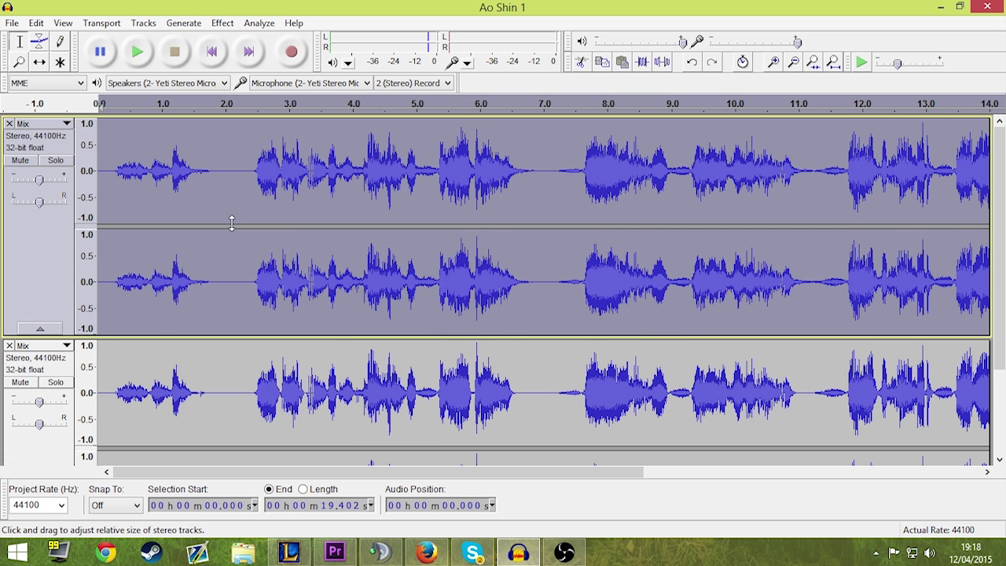
{"action": "key", "text": "ctrl+a"}
{"action": "left_click", "coordinate": [223, 24]}
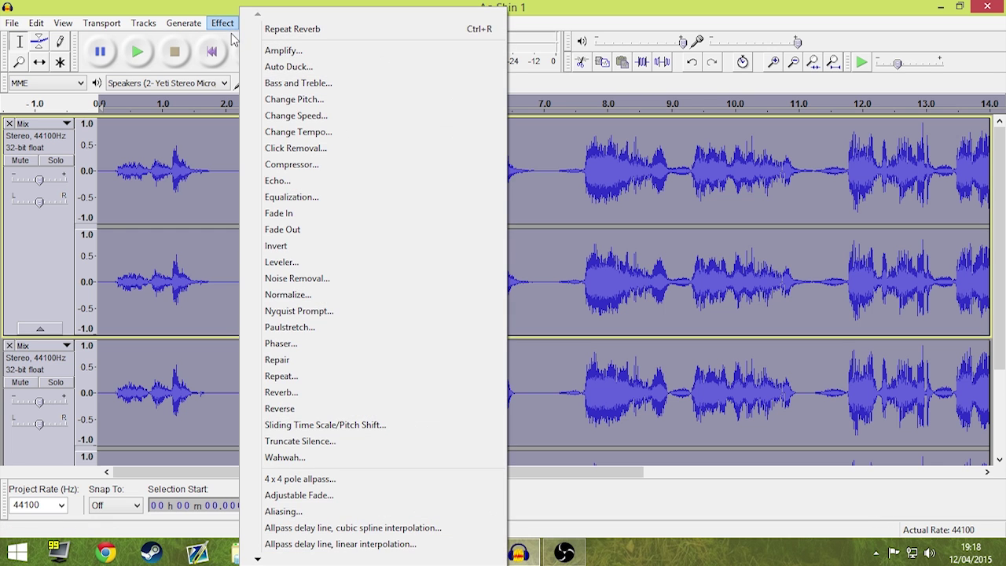
{"action": "mouse_move", "coordinate": [122, 27]}
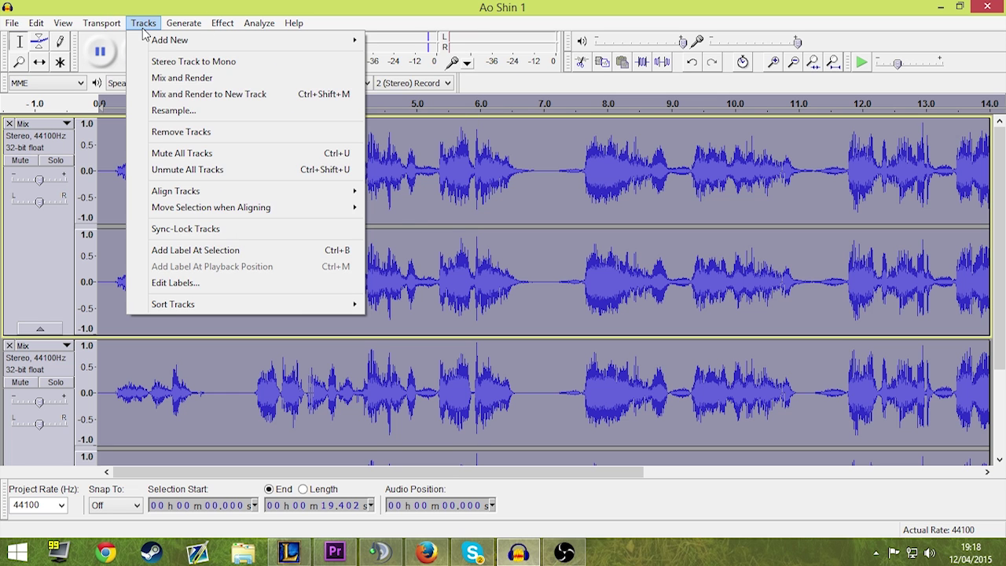
Mix and render both tracks into one, then apply Bass 15 dB and Treble 1.8 dB
{"action": "left_click", "coordinate": [192, 78]}
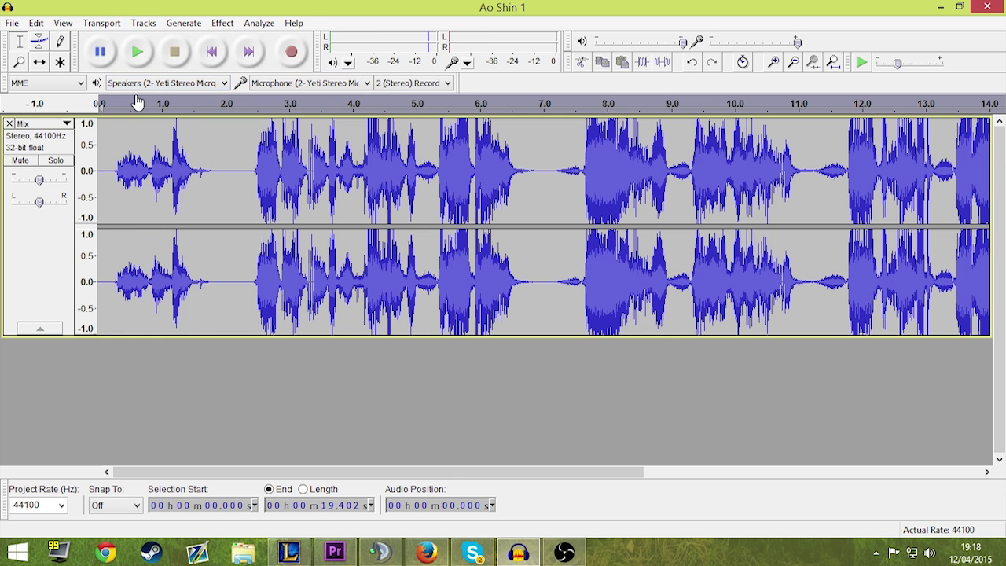
{"action": "left_click", "coordinate": [226, 24]}
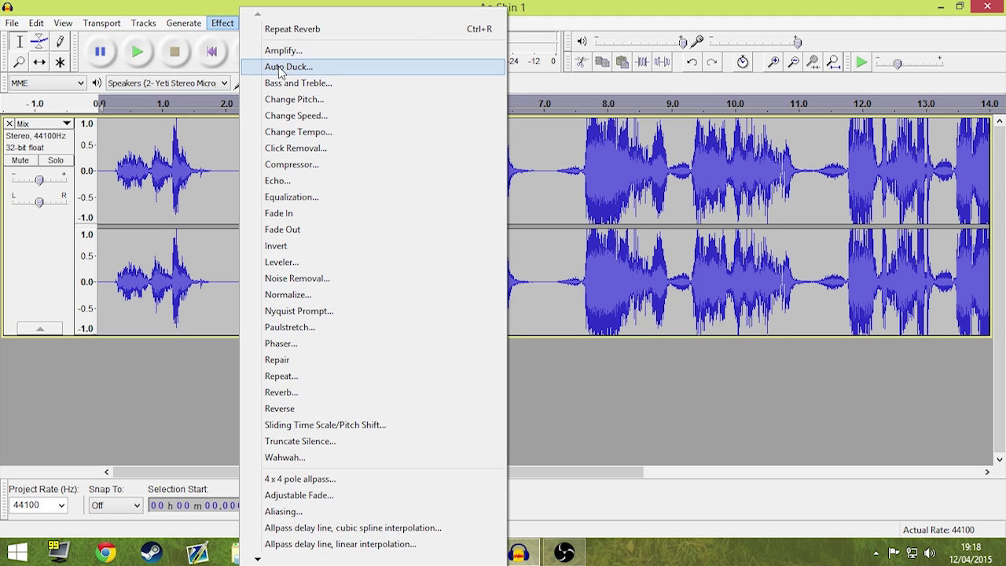
{"action": "left_click", "coordinate": [300, 85]}
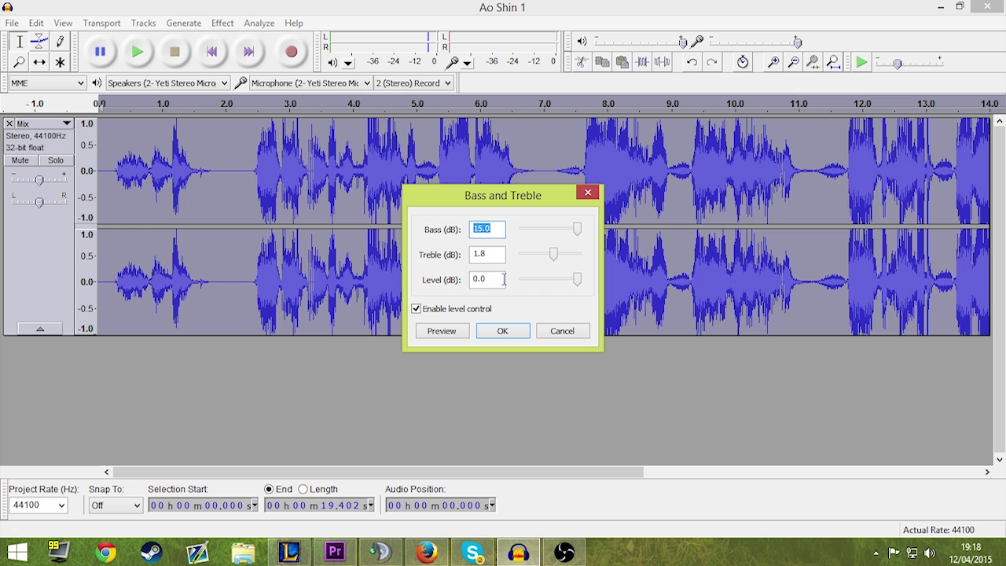
{"action": "left_click", "coordinate": [507, 331]}
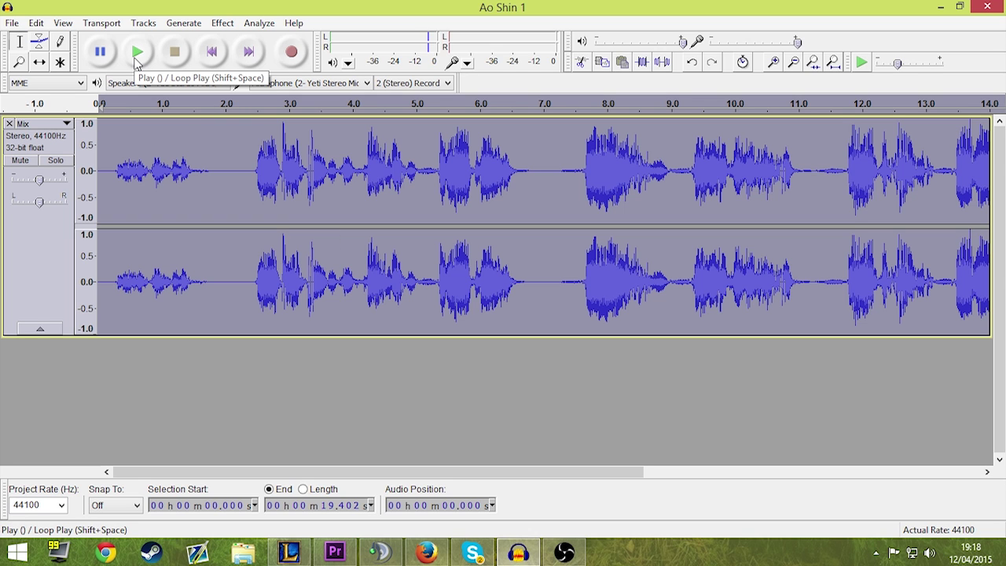
{"action": "left_click", "coordinate": [137, 55]}
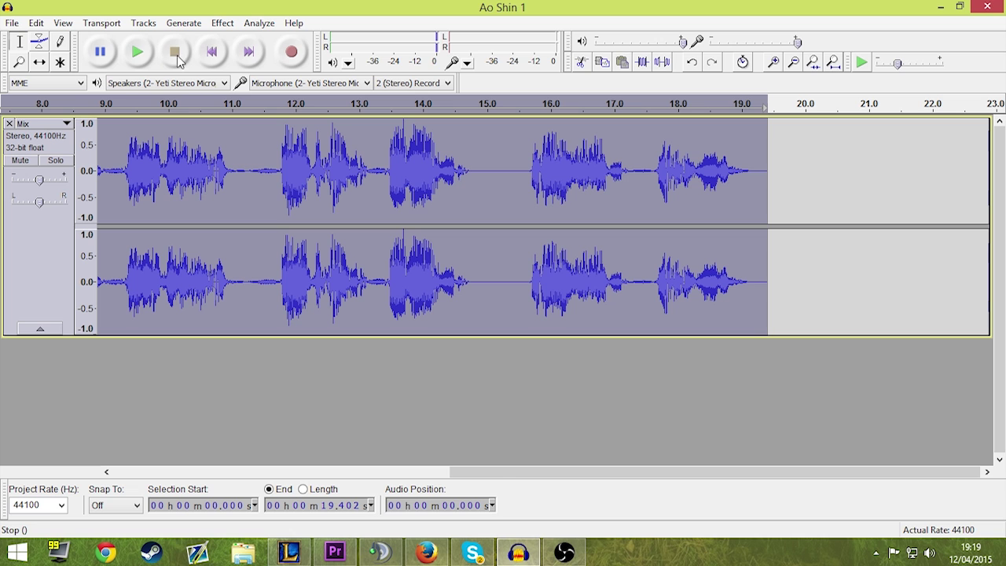
Reverse the track, add reverb, then reverse it back to forwards
{"action": "left_click", "coordinate": [223, 23]}
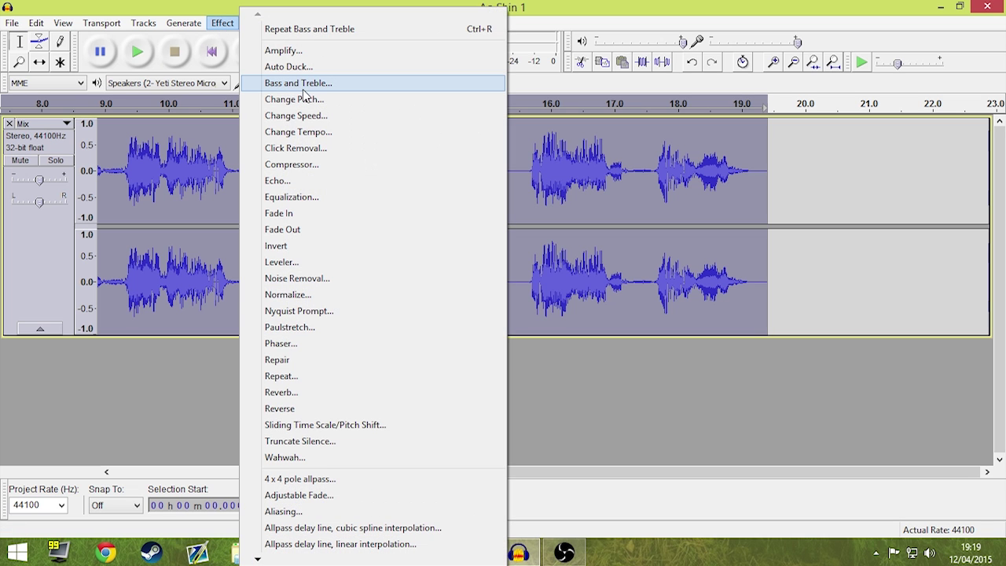
{"action": "left_click", "coordinate": [315, 414]}
{"action": "left_click", "coordinate": [228, 25]}
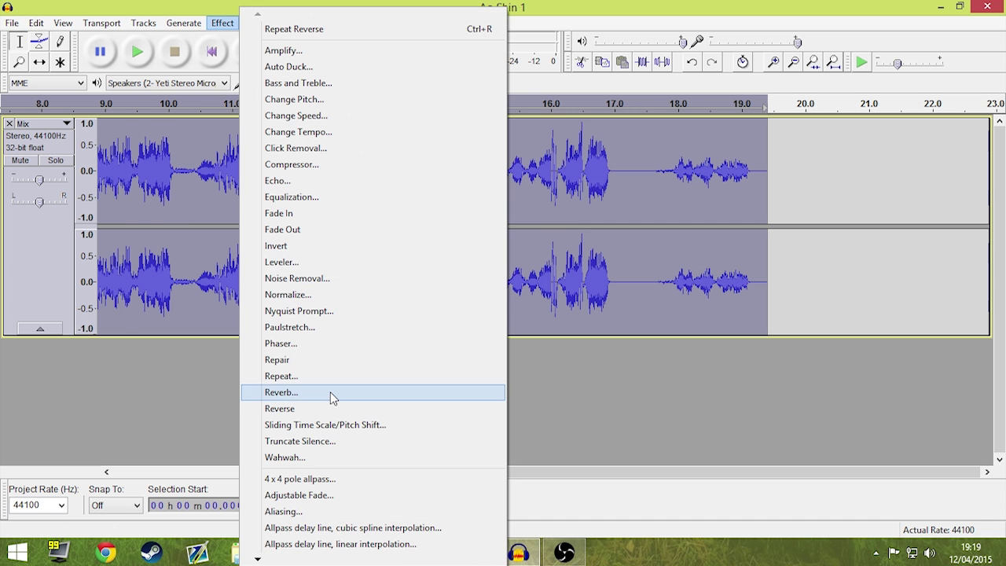
{"action": "left_click", "coordinate": [345, 393]}
{"action": "left_click", "coordinate": [534, 422]}
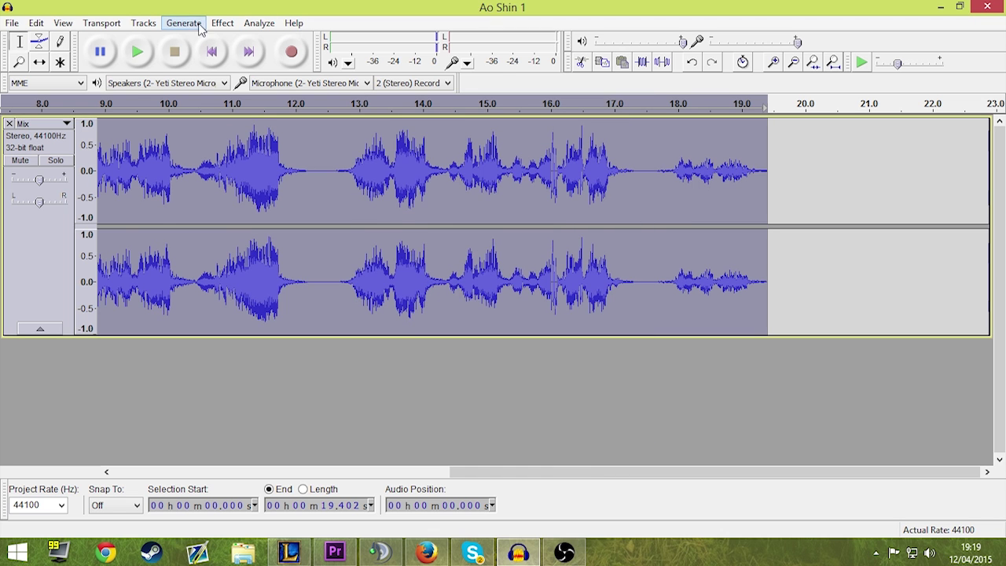
{"action": "left_click", "coordinate": [217, 26]}
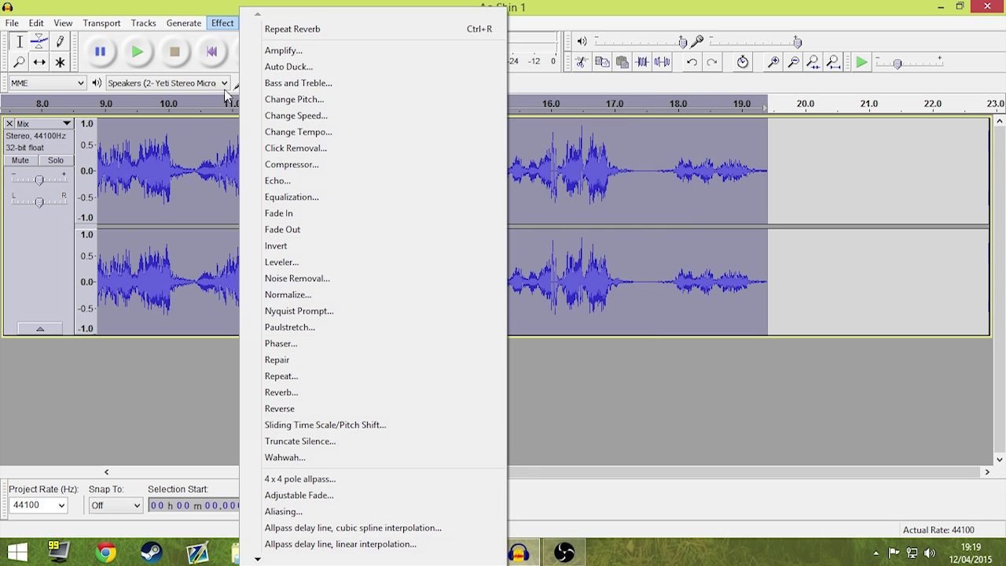
{"action": "left_click", "coordinate": [298, 406]}
Play the result from the start, then again from about 1.87 s
{"action": "left_click", "coordinate": [137, 52]}
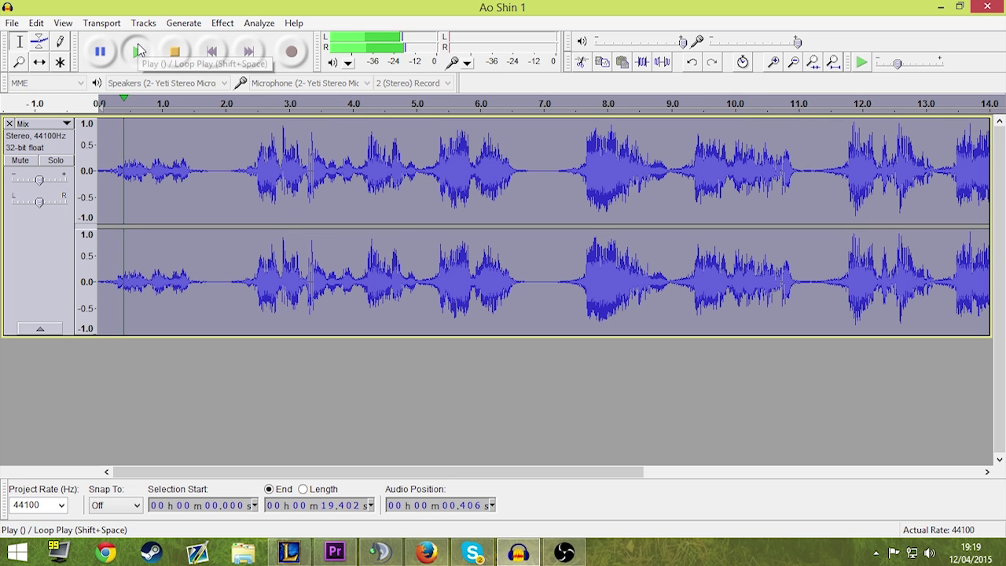
{"action": "left_click", "coordinate": [175, 52]}
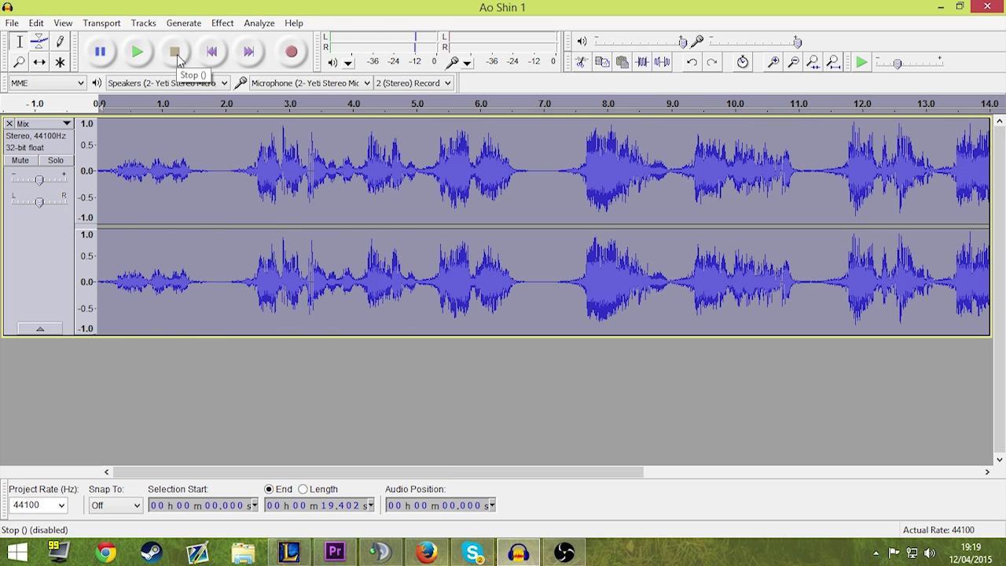
{"action": "left_click", "coordinate": [217, 154]}
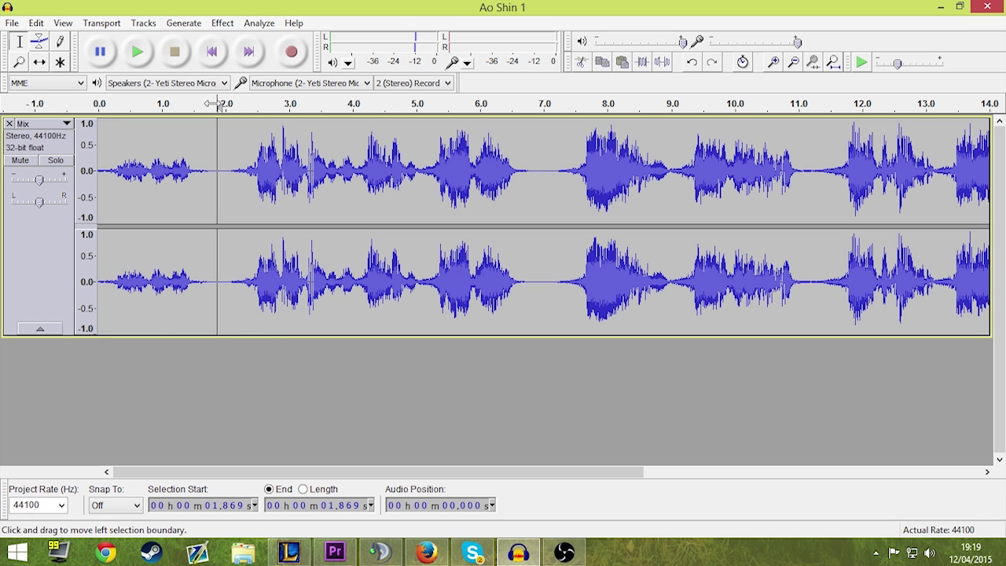
{"action": "left_click", "coordinate": [141, 55]}
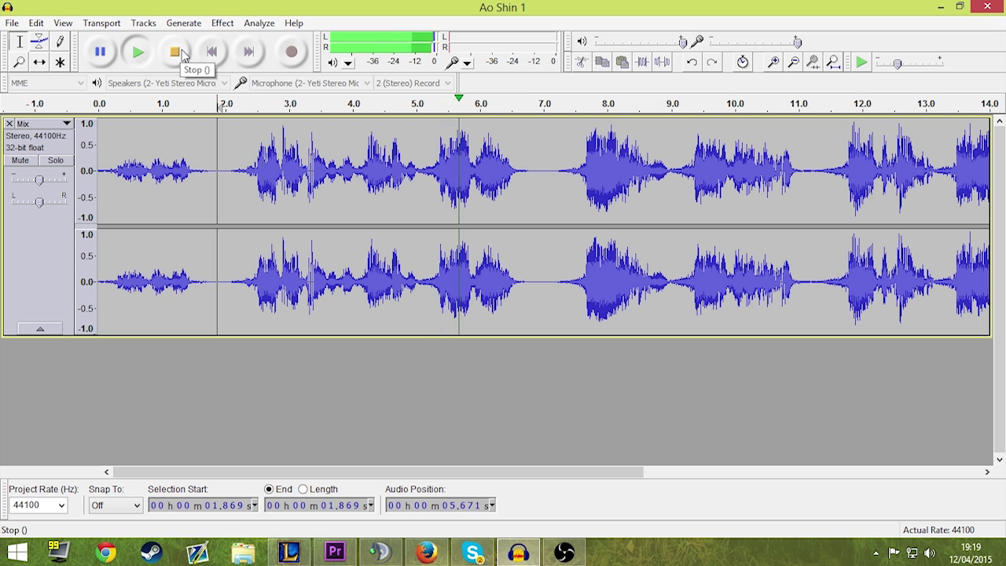
{"action": "left_click", "coordinate": [180, 52]}
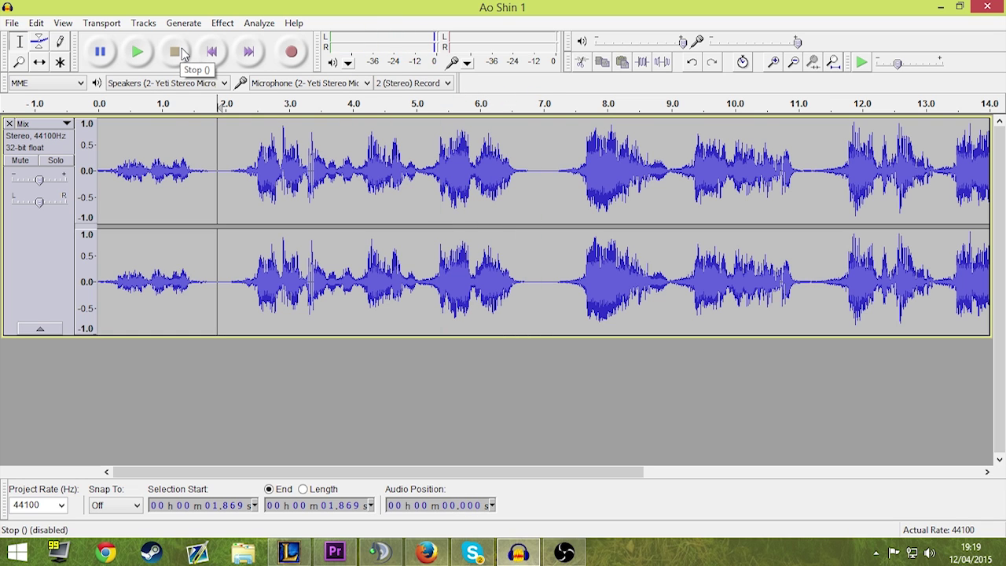